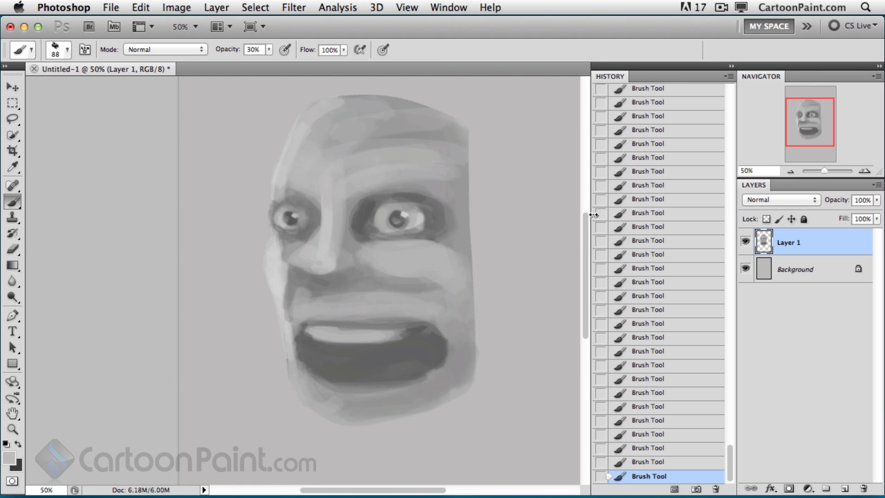
- Step back through progressively earlier brush states in the history to review how the face was painted
left_click(688, 435)
left_click(676, 353)
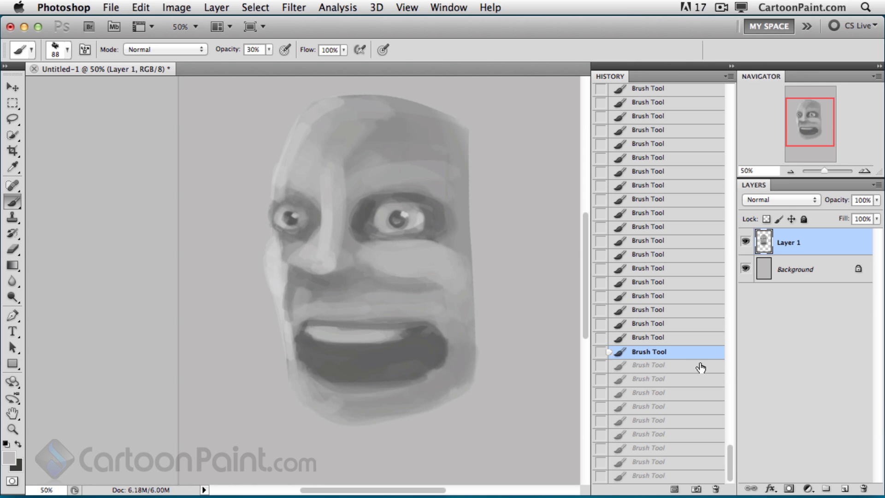
left_click(674, 312)
left_click(669, 268)
left_click_drag(729, 457, 734, 230)
left_click(684, 323)
left_click(685, 259)
left_click(656, 197)
left_click(671, 200)
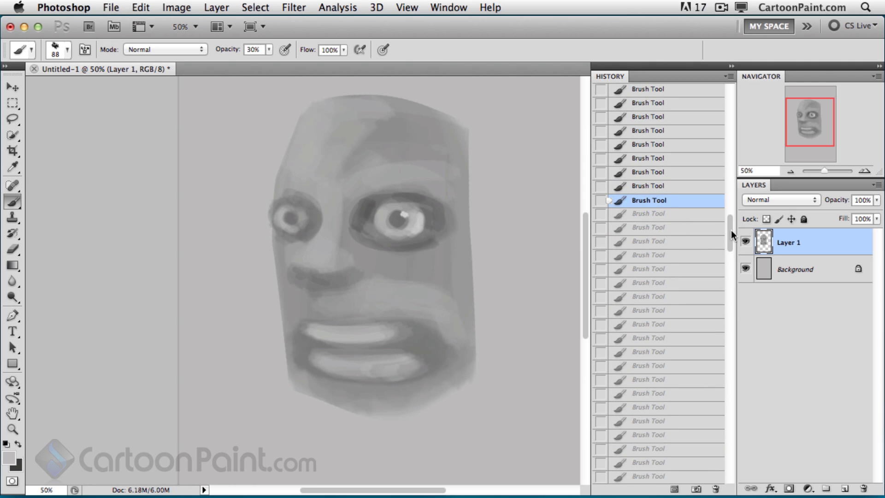
- Go back to the earliest brush state recorded in the history
scroll(731, 233, "up", 5)
left_click(728, 76)
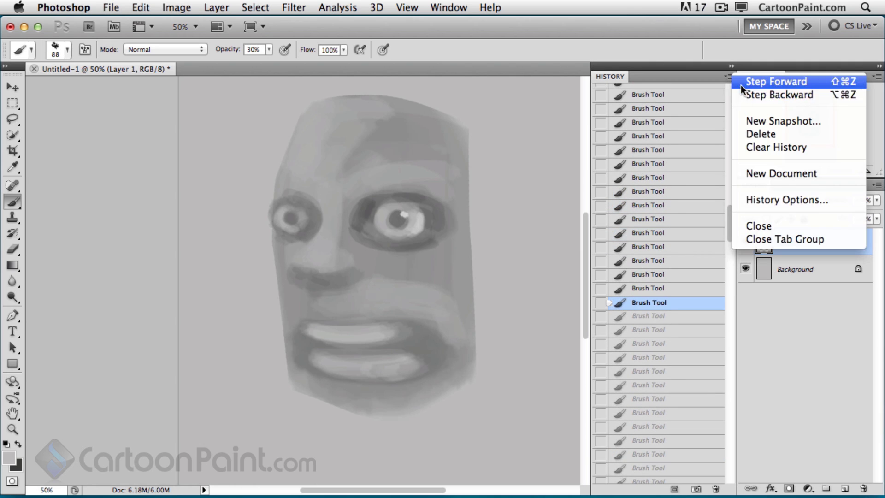
left_click(732, 295)
scroll(728, 232, "down", 5)
left_click_drag(727, 228, 730, 108)
left_click(677, 152)
left_click(656, 184)
left_click(652, 119)
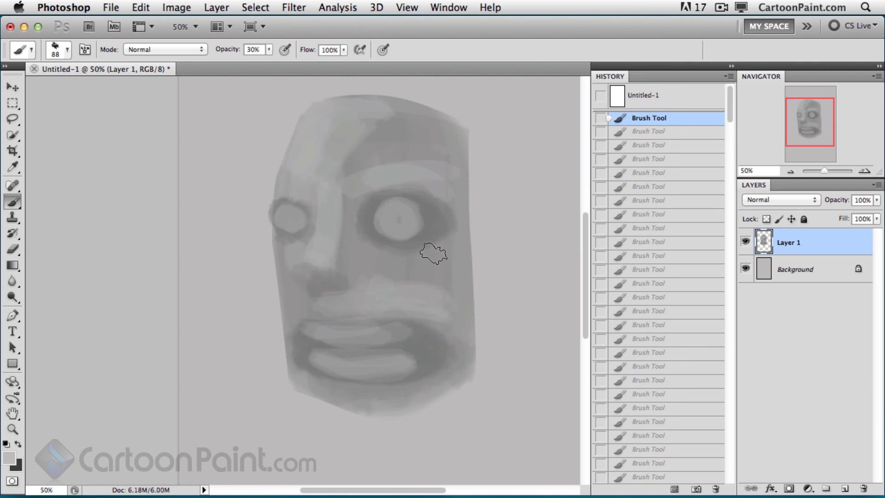
- Step forward through the brush states in the history and restore the most recent one
scroll(729, 112, "down", 5)
left_click(685, 166)
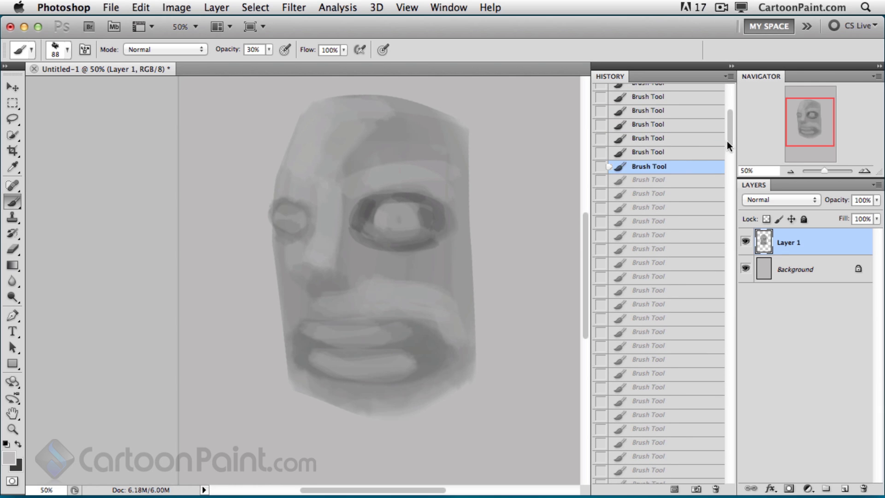
scroll(728, 138, "down", 3)
left_click(687, 196)
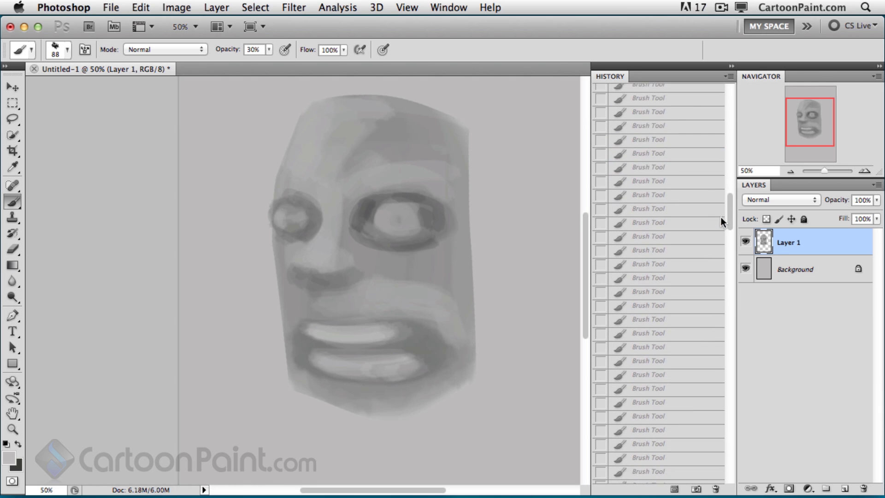
scroll(724, 194, "down", 3)
left_click(709, 229)
scroll(729, 227, "down", 3)
left_click(667, 222)
scroll(728, 245, "down", 3)
left_click(667, 258)
scroll(729, 275, "down", 3)
left_click(682, 270)
scroll(724, 309, "down", 3)
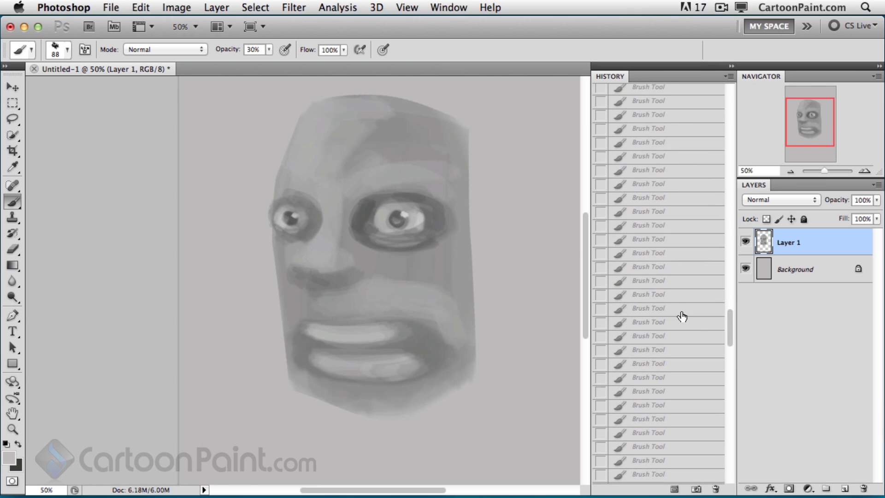
left_click(683, 314)
scroll(725, 350, "down", 5)
scroll(725, 397, "down", 5)
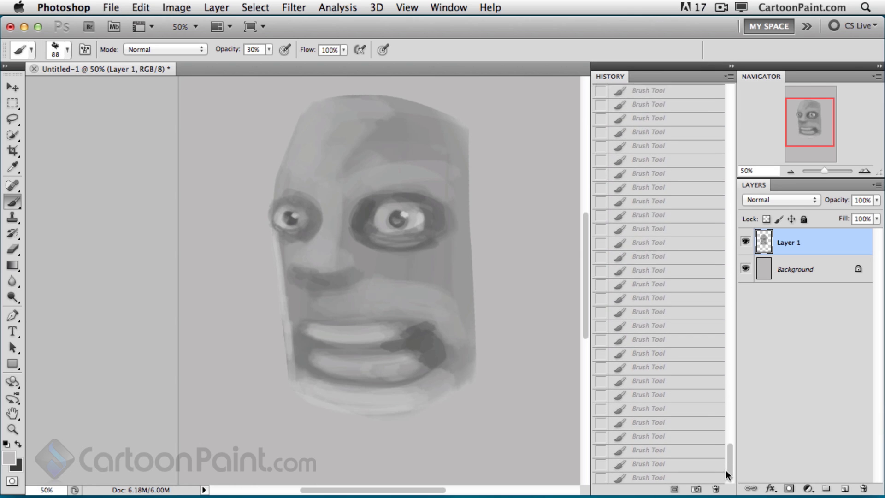
left_click(667, 476)
- Create a full-document history snapshot named Face 1
left_click_drag(729, 456, 733, 79)
left_click(729, 76)
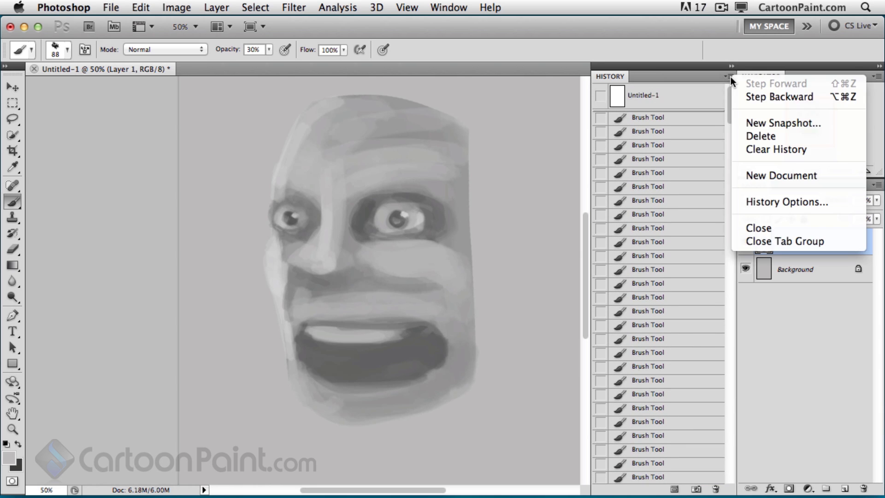
left_click(756, 124)
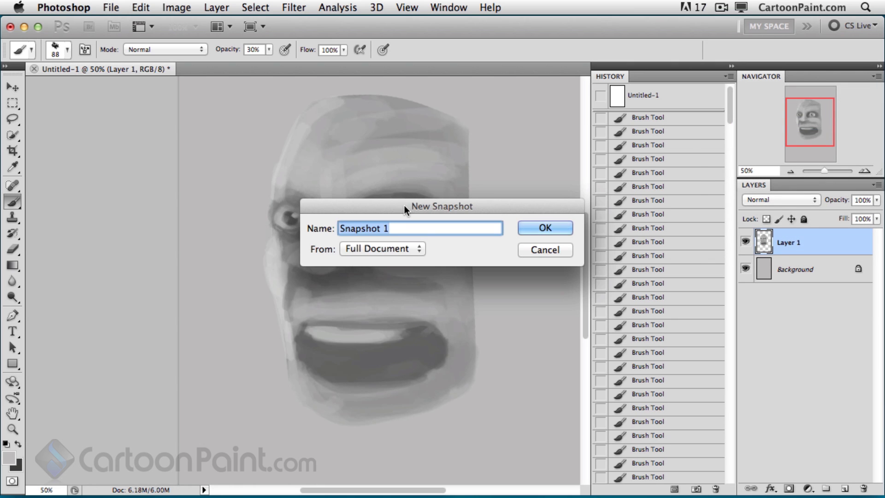
type("Face")
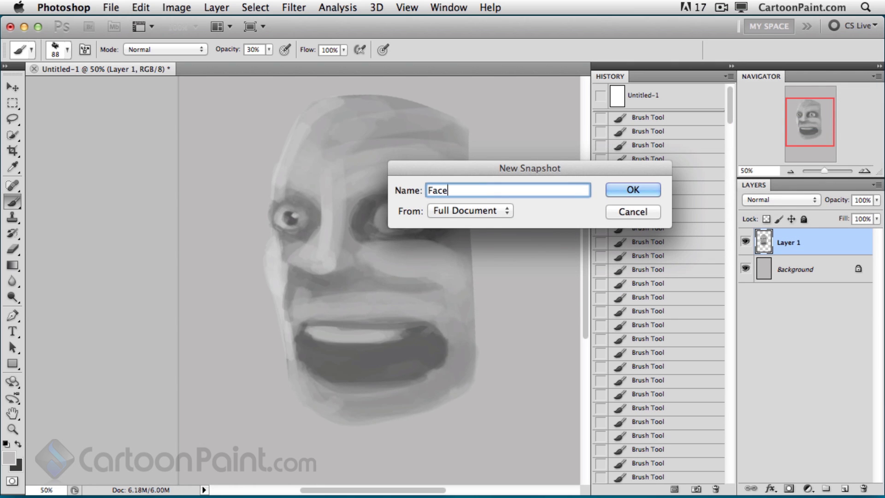
type(" 1")
left_click(638, 189)
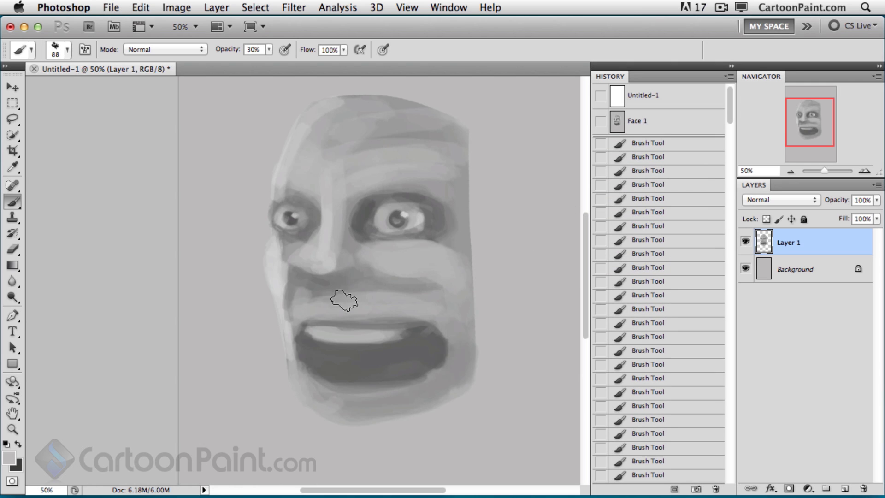
- Paint light upper and lower rows of teeth inside the dark open mouth
left_click_drag(368, 317, 372, 312)
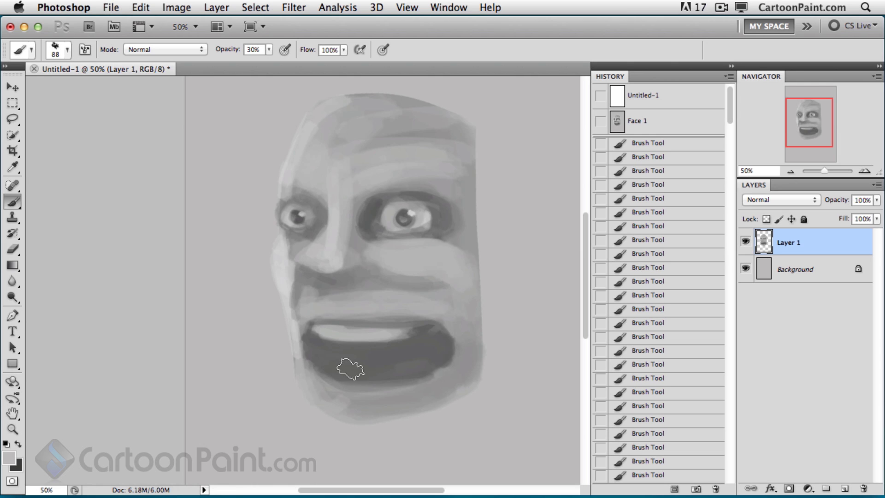
mouse_move(340, 344)
left_mouse_down()
mouse_move(327, 360)
mouse_move(415, 356)
left_mouse_up()
mouse_move(333, 347)
left_mouse_down()
mouse_move(320, 336)
mouse_move(410, 335)
mouse_move(299, 349)
mouse_move(428, 355)
mouse_move(320, 355)
mouse_move(332, 372)
mouse_move(423, 352)
mouse_move(413, 368)
mouse_move(419, 351)
mouse_move(400, 366)
mouse_move(433, 359)
left_mouse_up()
key("comma")
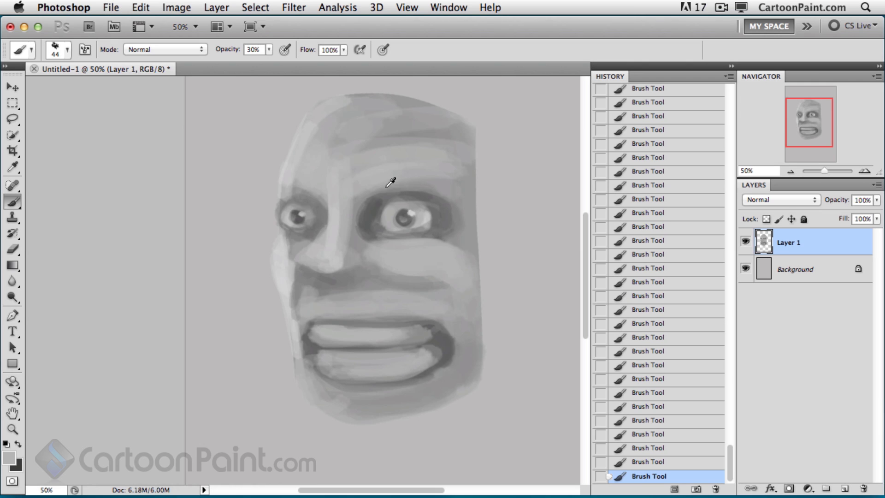
- Paint light, angry slanting brows above the eyes at 40% brush opacity and darken the upper edge of the larger eye
key("period")
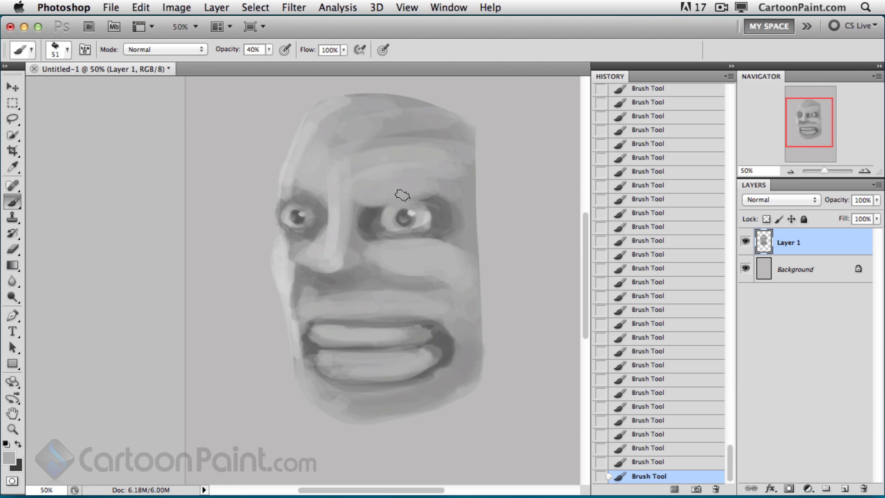
left_click(432, 209, "alt")
left_click_drag(365, 198, 419, 187)
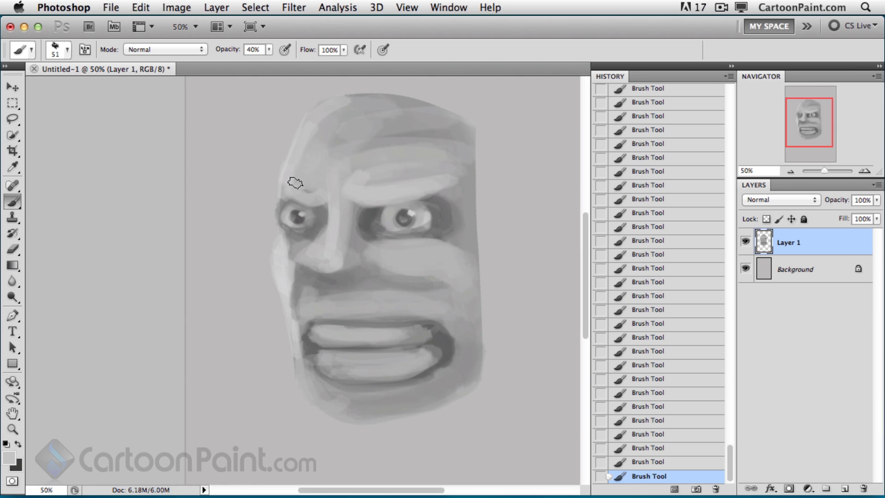
left_click(375, 211, "alt")
left_click_drag(369, 212, 425, 200)
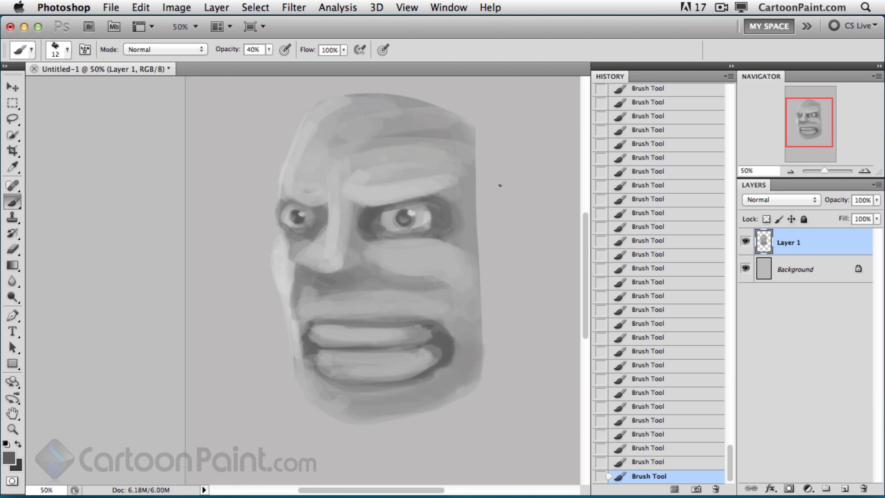
- Square off the lower row of teeth with dark gray sampled from the mouth
left_click(371, 366, "alt")
left_click_drag(438, 353, 432, 361)
left_click(446, 343, "alt")
left_click_drag(315, 374, 427, 374)
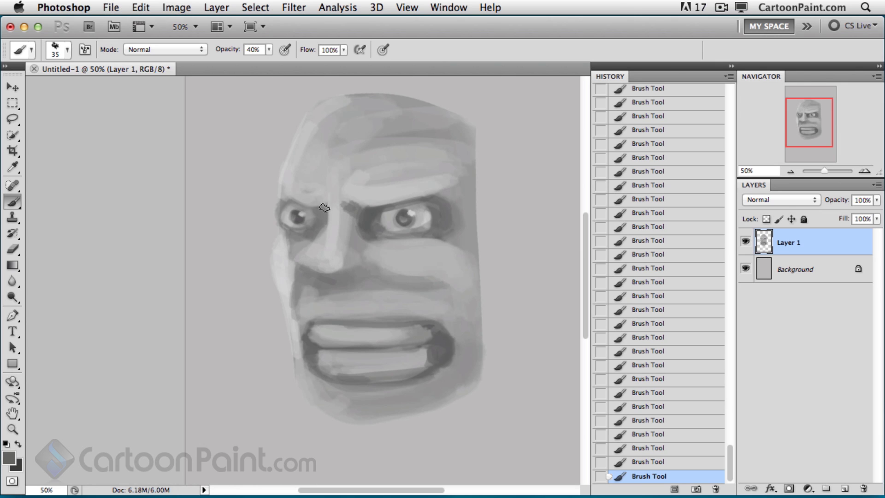
- Paint a dark shadow beneath the nose with gray sampled from the eye socket
left_click(331, 279, "alt")
left_click(374, 212, "alt")
mouse_move(338, 270)
left_mouse_down()
mouse_move(351, 272)
mouse_move(306, 283)
left_mouse_up()
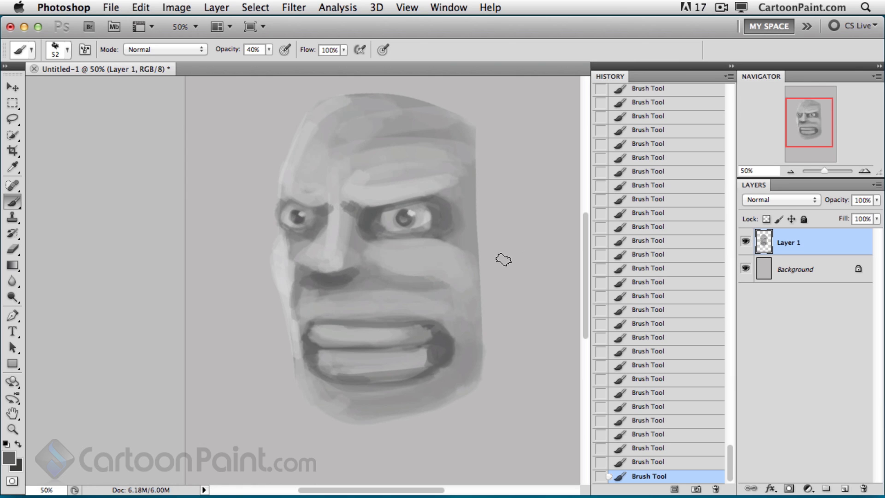
- Brighten the upper and lower teeth with light gray sampled from the eye
left_click(443, 345, "alt")
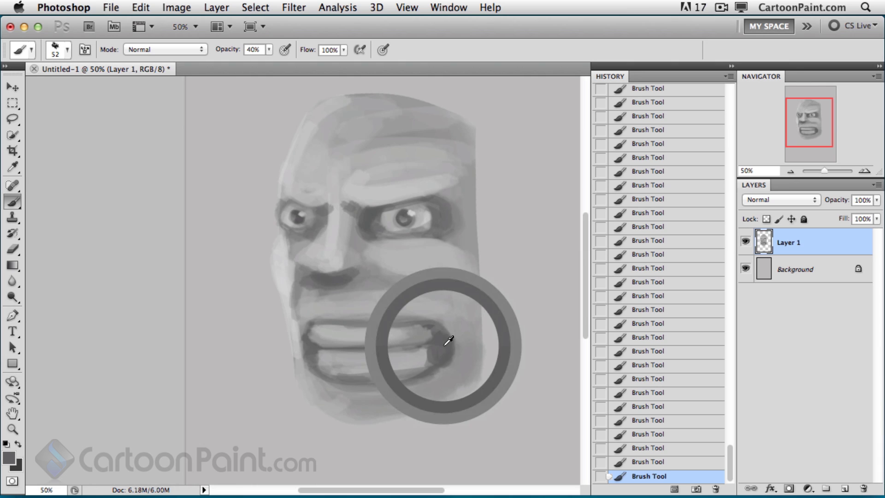
left_click(420, 204, "alt")
left_click_drag(338, 330, 410, 328)
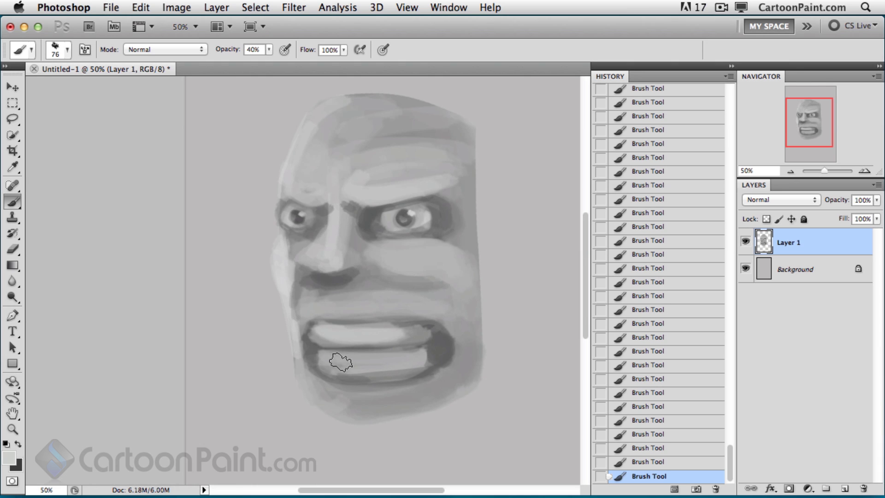
left_click_drag(332, 361, 408, 364)
- Create a full-document history snapshot named Face 2
left_click(728, 76)
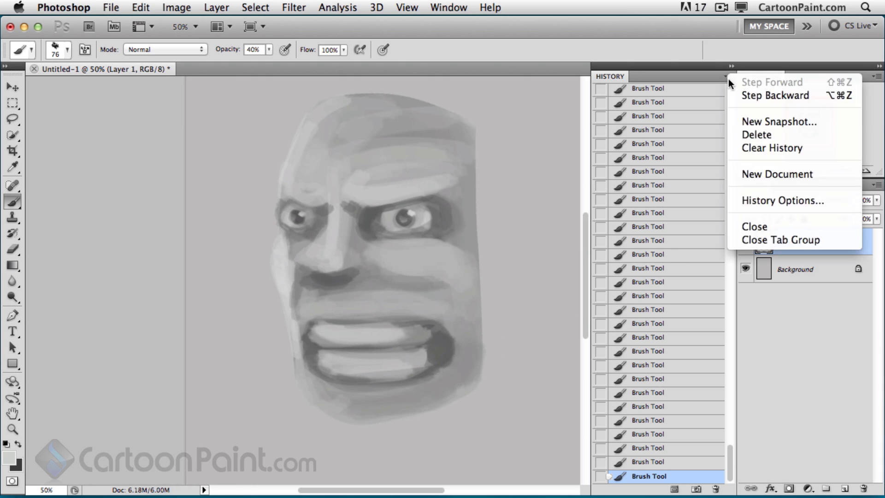
left_click(748, 121)
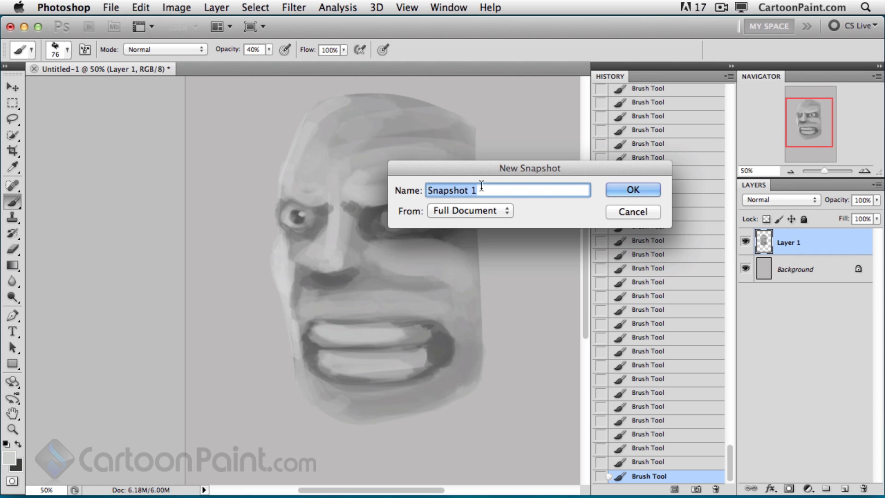
type("Face 2")
left_click(639, 192)
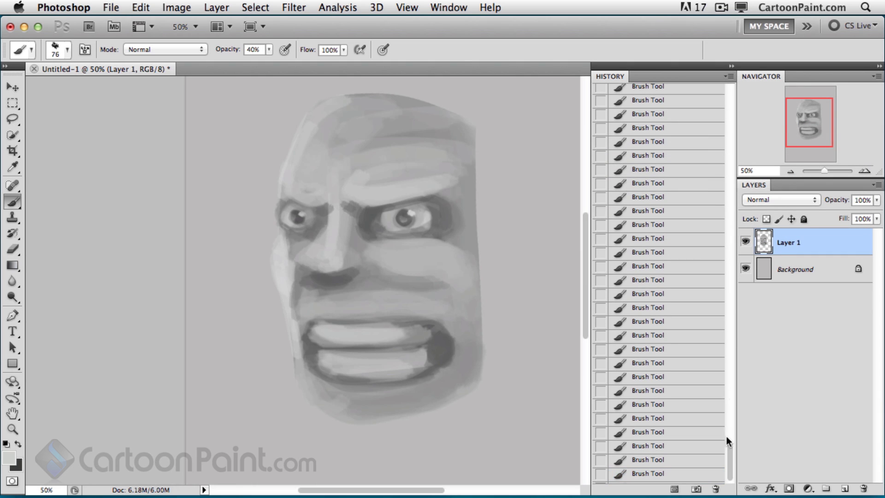
- Compare the Face 1 and Face 2 snapshots by switching between them, finishing on Face 2
left_click_drag(727, 444, 717, 68)
left_click(650, 128)
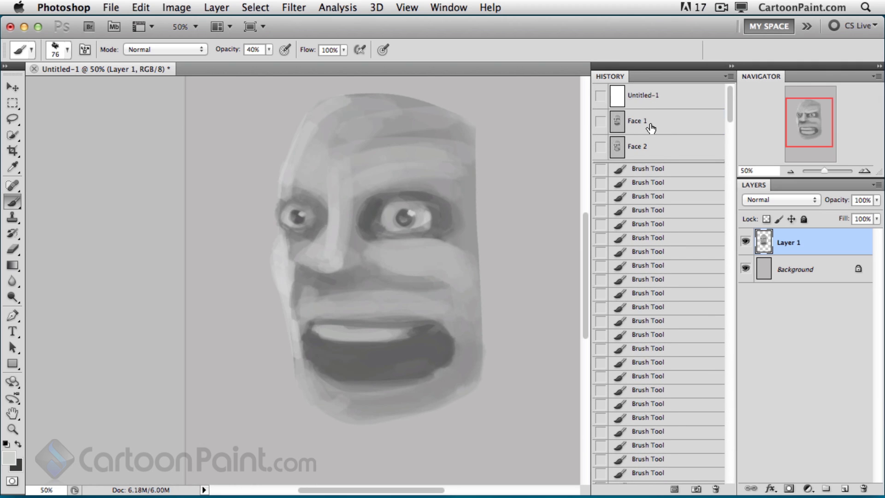
left_click(646, 147)
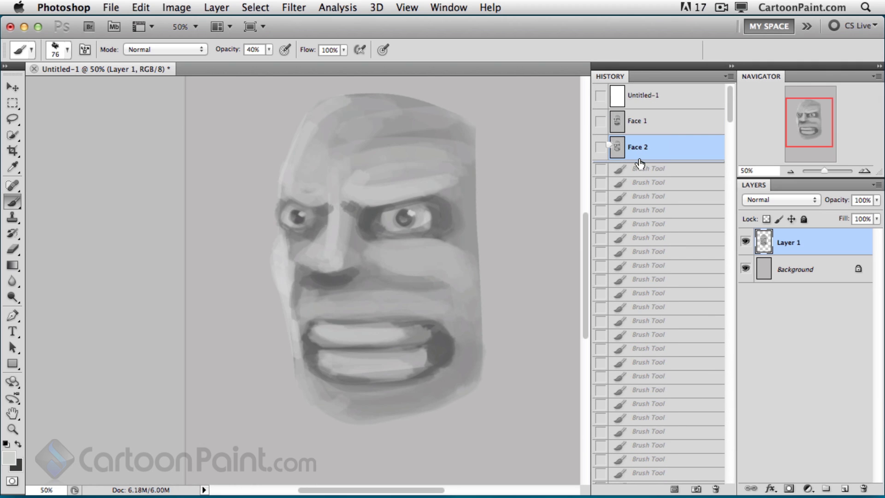
left_click(643, 128)
left_click(644, 151)
left_click(654, 127)
left_click(651, 145)
left_click(655, 126)
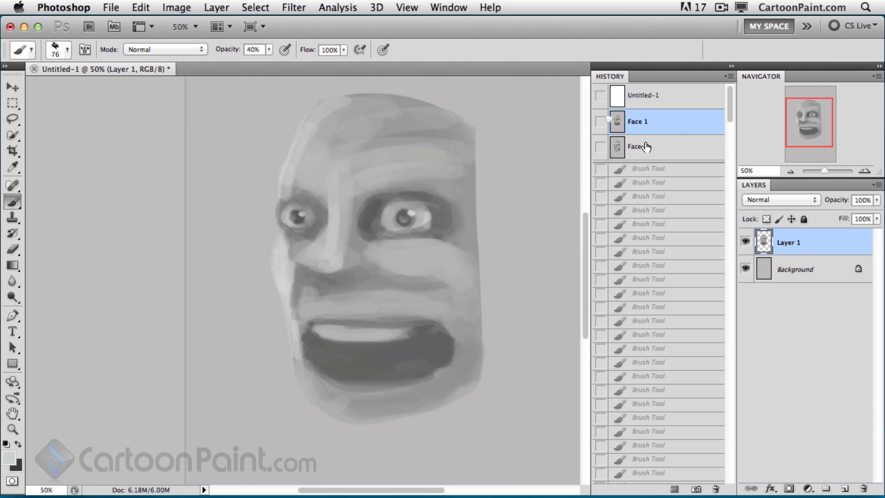
left_click(647, 147)
left_click(649, 128)
left_click(642, 144)
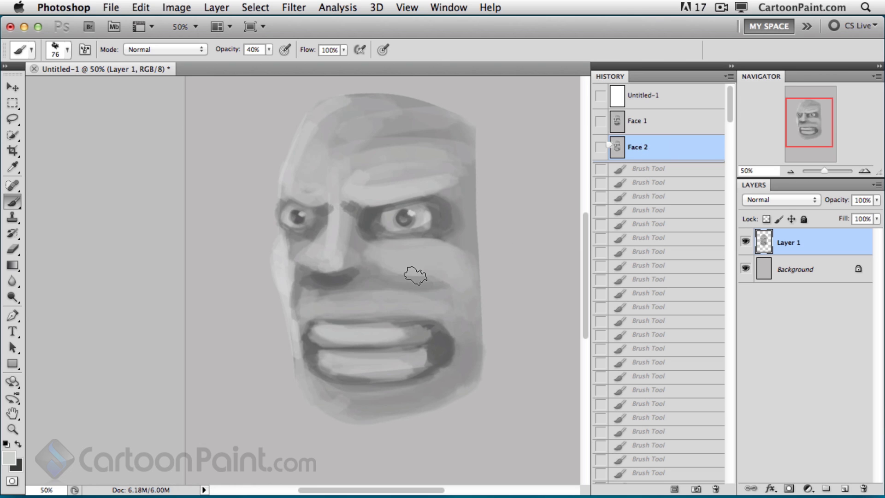
left_click(632, 127)
left_click(638, 147)
- Paint an ear on each side of the head, using light gray with darker inner shading
left_click_drag(375, 316, 405, 287)
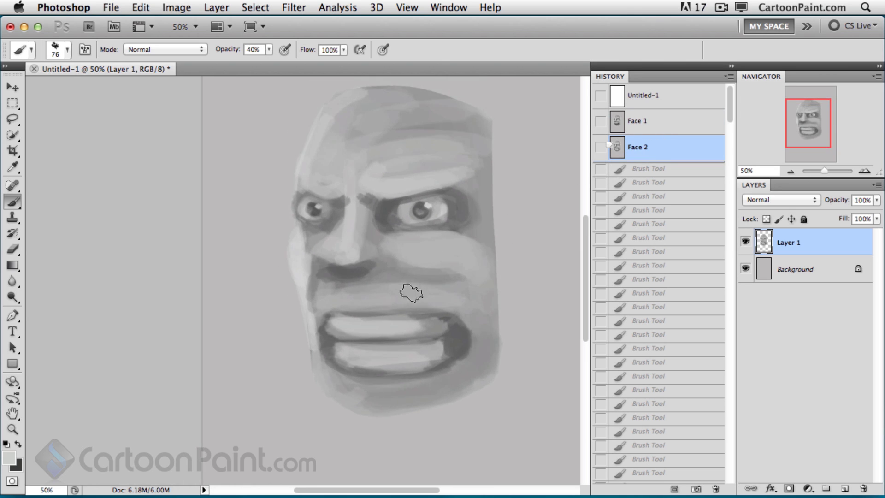
scroll(446, 215, "right", 2)
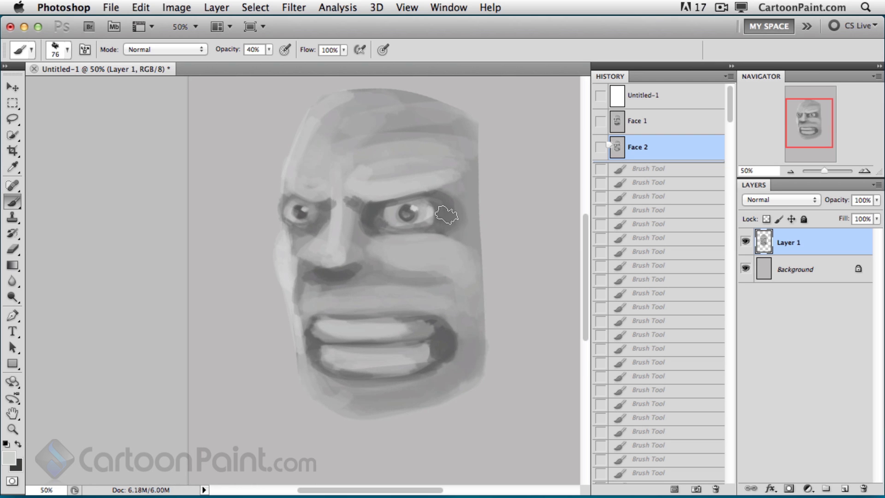
left_click(397, 214, "alt")
mouse_move(490, 285)
left_mouse_down()
mouse_move(507, 313)
mouse_move(487, 322)
left_mouse_up()
mouse_move(487, 313)
left_mouse_down()
mouse_move(490, 294)
mouse_move(500, 303)
mouse_move(490, 317)
left_mouse_up()
left_click_drag(287, 320, 287, 340)
left_click_drag(279, 322, 289, 340)
mouse_move(502, 300)
left_mouse_down()
mouse_move(487, 298)
mouse_move(494, 308)
left_mouse_up()
left_click(287, 278, "alt")
left_click_drag(274, 315, 276, 337)
left_click_drag(275, 314, 282, 328)
left_click_drag(277, 323, 287, 335)
left_click_drag(491, 283, 511, 292)
mouse_move(493, 284)
left_mouse_down()
mouse_move(501, 290)
mouse_move(495, 326)
left_mouse_up()
- Paint over the teeth and mouth with sampled skin gray, raising the brush opacity to 50%
left_click_drag(366, 357, 375, 345)
left_click(381, 290, "alt")
mouse_move(340, 308)
left_mouse_down()
mouse_move(408, 302)
mouse_move(336, 318)
mouse_move(371, 316)
mouse_move(361, 292)
mouse_move(360, 316)
mouse_move(353, 307)
mouse_move(437, 305)
mouse_move(432, 316)
mouse_move(347, 320)
mouse_move(334, 337)
mouse_move(393, 345)
mouse_move(419, 321)
mouse_move(438, 328)
left_mouse_up()
key("5")
left_click_drag(450, 319, 411, 332)
mouse_move(415, 325)
left_mouse_down()
mouse_move(436, 329)
mouse_move(325, 310)
mouse_move(335, 346)
mouse_move(451, 326)
left_mouse_up()
mouse_move(451, 325)
left_mouse_down()
mouse_move(399, 336)
mouse_move(370, 356)
left_mouse_up()
mouse_move(369, 355)
left_mouse_down()
mouse_move(453, 338)
mouse_move(420, 349)
left_mouse_up()
left_click_drag(420, 349, 338, 346)
mouse_move(326, 306)
left_mouse_down()
mouse_move(334, 327)
mouse_move(355, 330)
left_mouse_up()
- Paint a dark closed mouth line across the covered area with gray sampled from the eye socket
left_click(385, 195, "alt")
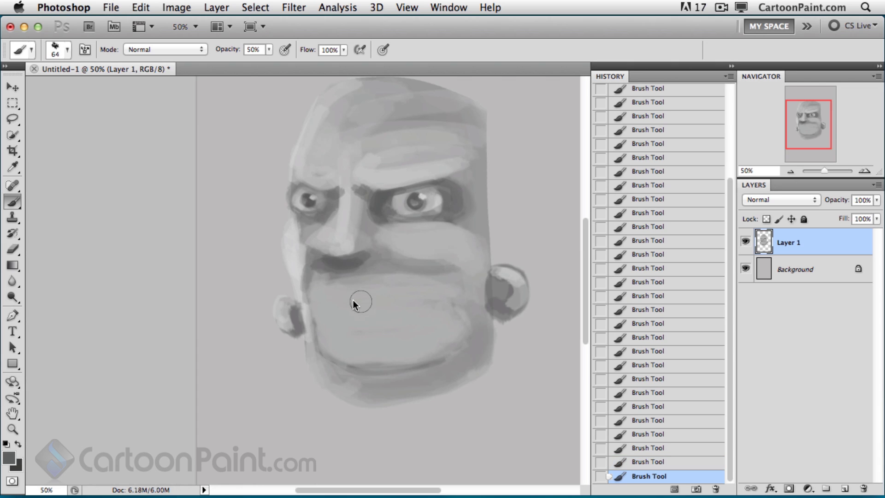
left_click_drag(322, 322, 413, 325)
left_click_drag(377, 320, 427, 326)
left_click_drag(335, 326, 427, 328)
- Paint a light upper lip area above the mouth line with sampled cheek gray and enlarge the brush to 126 px
left_click(289, 242, "alt")
key("bracketright")
key("bracketright")
left_click_drag(324, 315, 400, 309)
left_click_drag(340, 305, 417, 307)
mouse_move(324, 310)
left_mouse_down()
mouse_move(414, 302)
mouse_move(367, 297)
mouse_move(418, 291)
left_mouse_up()
key("bracketright")
key("bracketright")
key("bracketright")
key("bracketright")
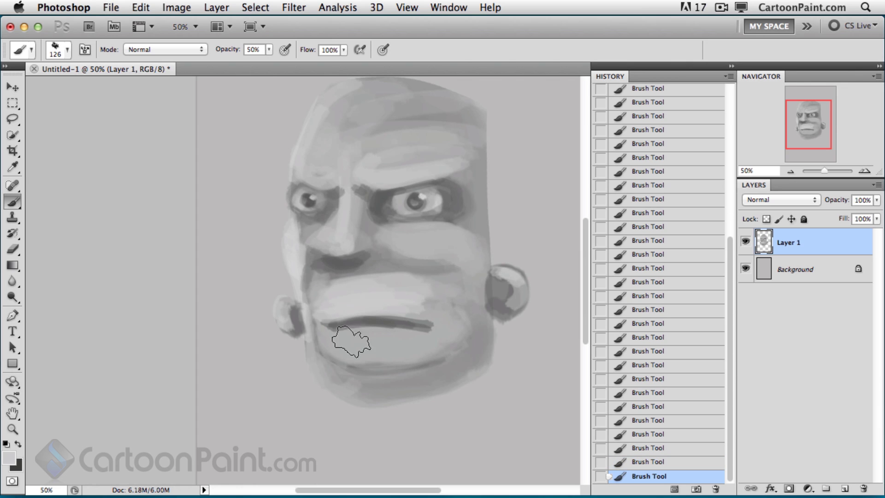
left_click(335, 265, "alt")
mouse_move(339, 344)
left_mouse_down()
mouse_move(381, 352)
mouse_move(444, 390)
mouse_move(431, 395)
mouse_move(362, 365)
mouse_move(497, 340)
mouse_move(487, 296)
mouse_move(421, 355)
left_mouse_up()
key("super+z")
- Lighten the lower lip with gray sampled from the upper lip, using a larger brush
left_click(401, 310, "alt")
key("bracketright")
key("bracketright")
key("bracketright")
mouse_move(340, 341)
left_mouse_down()
mouse_move(422, 342)
mouse_move(331, 345)
left_mouse_up()
- Darken both mouth corners with a 30 px brush and gray sampled from the mouth line
key("bracketleft")
key("bracketleft")
key("bracketleft")
key("bracketleft")
key("bracketleft")
key("bracketleft")
key("bracketleft")
left_click(391, 321, "alt")
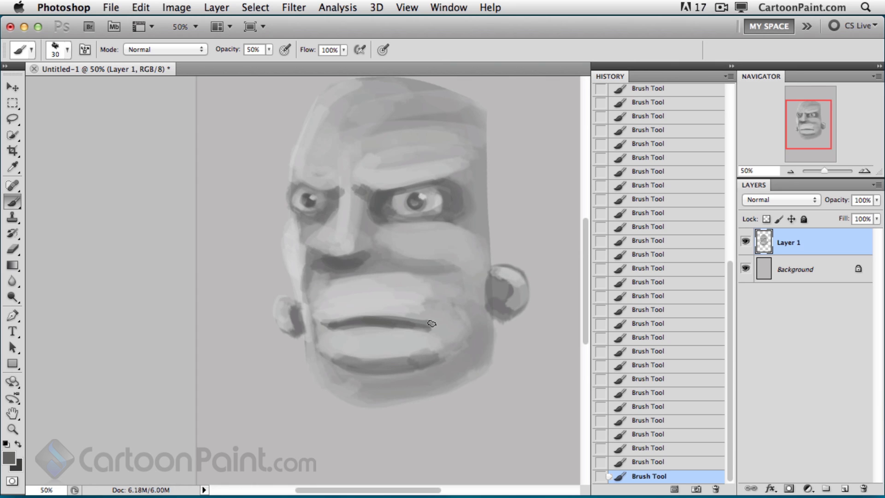
left_click_drag(431, 322, 435, 328)
left_click_drag(343, 326, 320, 323)
- Paint a dark curved cheek fold from beside the nose toward the mouth corner, lowering the brush opacity to 30%
left_click_drag(419, 269, 448, 307)
key("3")
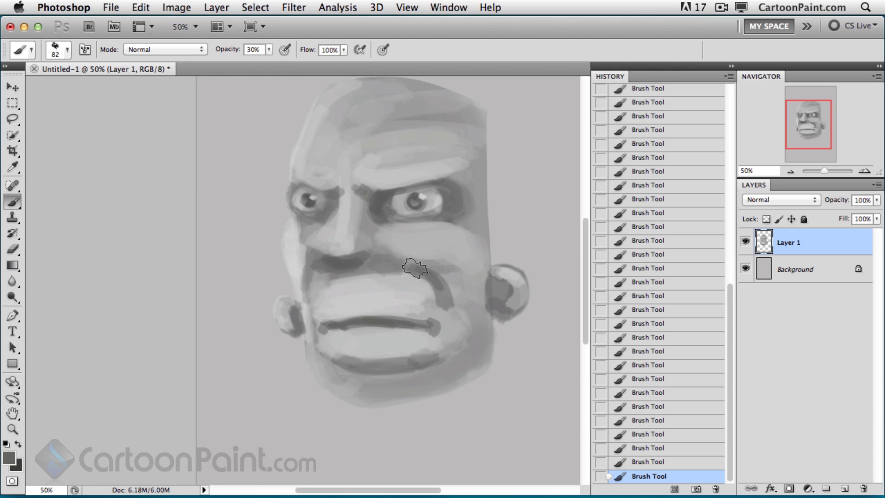
left_click_drag(421, 272, 442, 306)
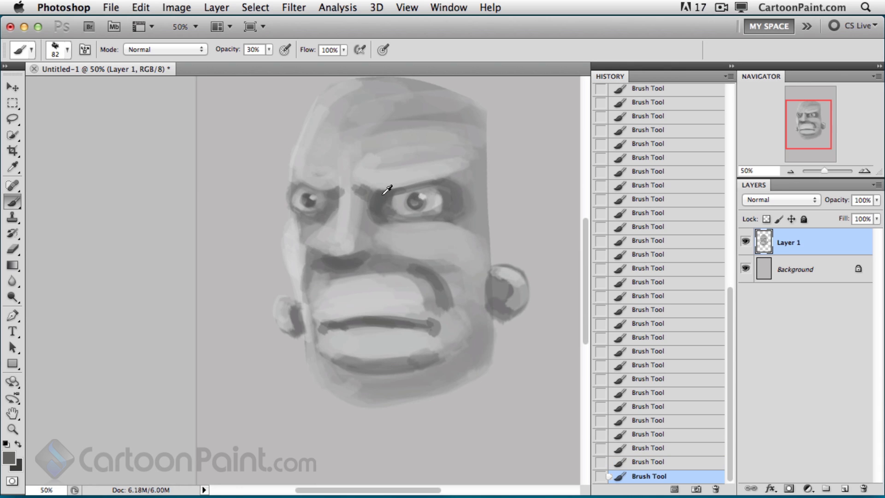
- Repaint the larger eye as a wide round shape with a thick dark upper lid, using a 37 px brush at 60% opacity
key("bracketleft")
key("bracketleft")
mouse_move(383, 196)
left_mouse_down()
mouse_move(408, 171)
mouse_move(445, 195)
mouse_move(440, 177)
mouse_move(382, 192)
left_mouse_up()
mouse_move(382, 192)
left_mouse_down()
mouse_move(407, 174)
mouse_move(392, 189)
mouse_move(411, 174)
mouse_move(450, 197)
mouse_move(401, 173)
mouse_move(379, 203)
mouse_move(443, 184)
mouse_move(432, 203)
mouse_move(429, 191)
mouse_move(398, 204)
mouse_move(416, 210)
mouse_move(397, 198)
mouse_move(423, 194)
mouse_move(406, 208)
mouse_move(401, 196)
mouse_move(420, 205)
mouse_move(411, 183)
mouse_move(429, 210)
left_mouse_up()
left_click(440, 196, "alt")
left_click(386, 187, "alt")
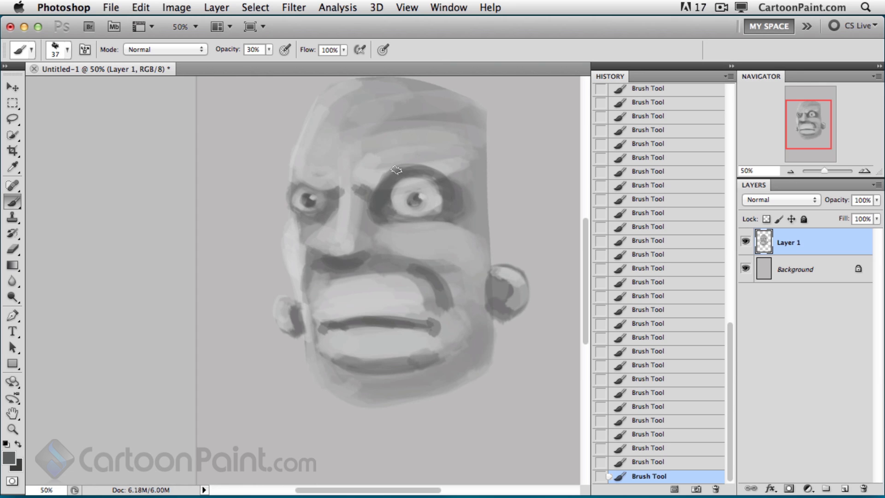
left_click_drag(396, 167, 453, 198)
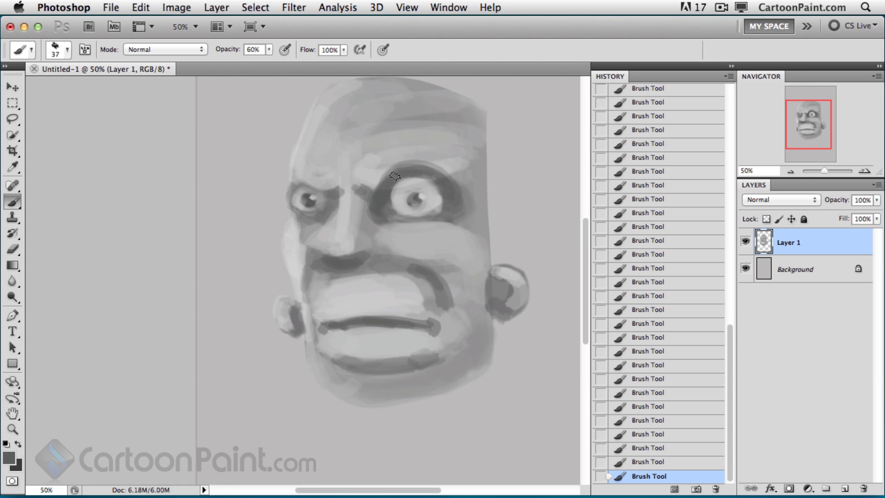
left_click_drag(387, 177, 450, 177)
- Paint a dark arched upper lid over the smaller eye and shade its eyeball with sampled gray
left_click_drag(334, 196, 308, 179)
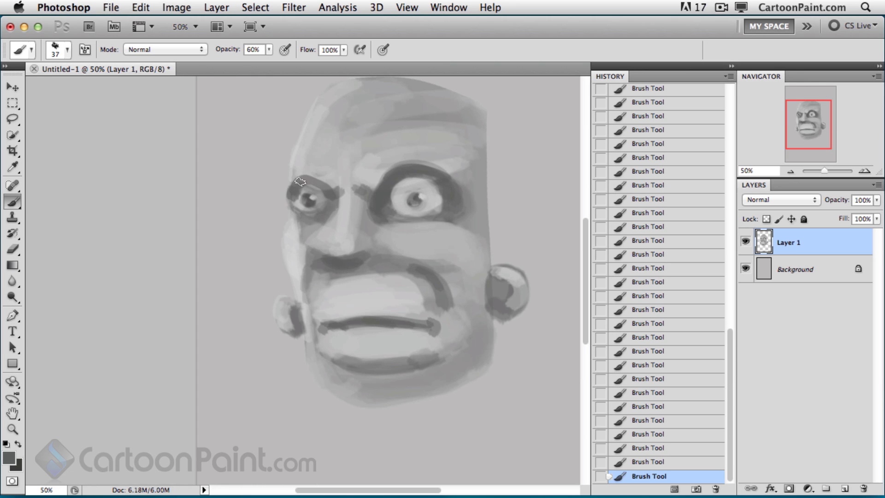
left_click(315, 204, "alt")
key("[")
key("[")
left_click(319, 203)
mouse_move(300, 190)
left_mouse_down()
mouse_move(309, 208)
mouse_move(321, 197)
mouse_move(294, 191)
mouse_move(319, 212)
mouse_move(295, 198)
left_mouse_up()
left_click(301, 220, "alt")
key("]")
key("]")
- Lighten and round out the larger eyeball with light gray sampled from the eye, using a 35 px brush
left_click(406, 193, "alt")
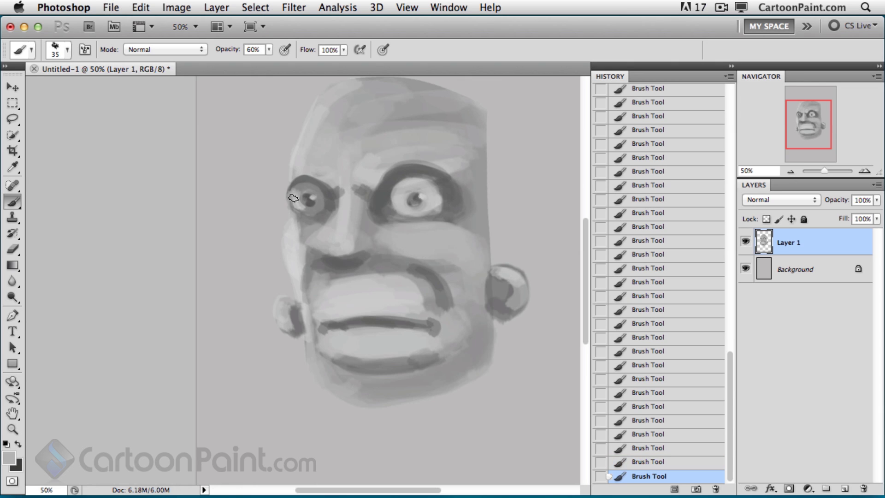
left_click(311, 198)
left_click_drag(448, 205, 434, 199)
mouse_move(400, 174)
left_mouse_down()
mouse_move(383, 192)
mouse_move(386, 175)
mouse_move(399, 172)
left_mouse_up()
mouse_move(390, 171)
left_mouse_down()
mouse_move(426, 190)
mouse_move(415, 176)
mouse_move(397, 209)
mouse_move(391, 168)
left_mouse_up()
key("bracketleft")
key("bracketleft")
key("bracketleft")
key("bracketleft")
key("bracketleft")
left_click(365, 190)
key("super+z")
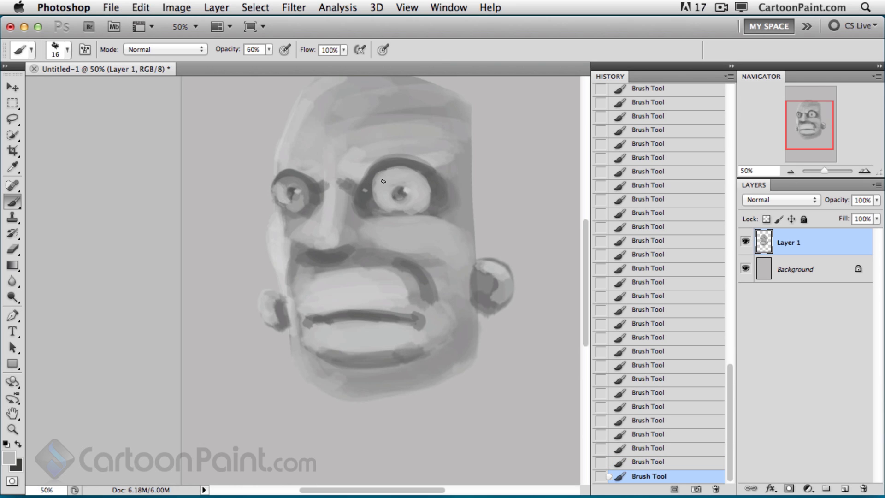
key("super+z")
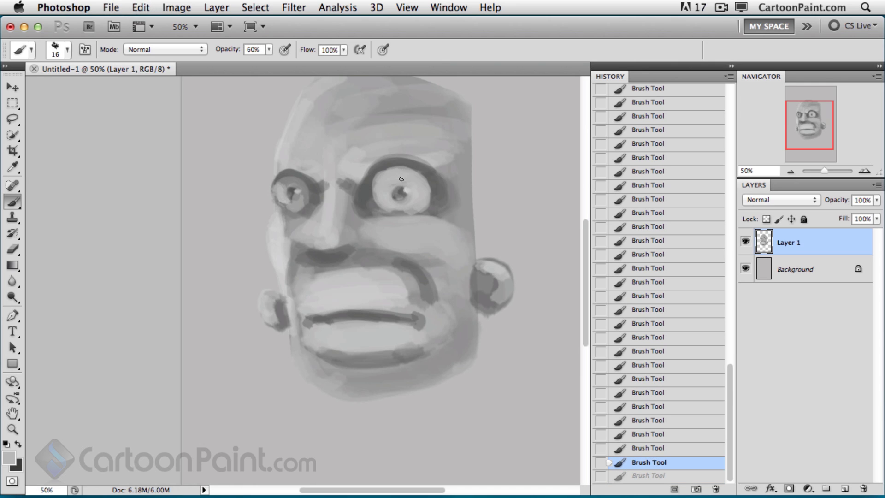
- Blend gray sampled from the brow into the larger eyeball with a 34 px brush
left_click(432, 147, "alt")
key("bracketright")
key("bracketright")
key("bracketright")
key("bracketright")
key("bracketright")
key("bracketright")
mouse_move(379, 182)
left_mouse_down()
mouse_move(396, 172)
mouse_move(432, 196)
left_mouse_up()
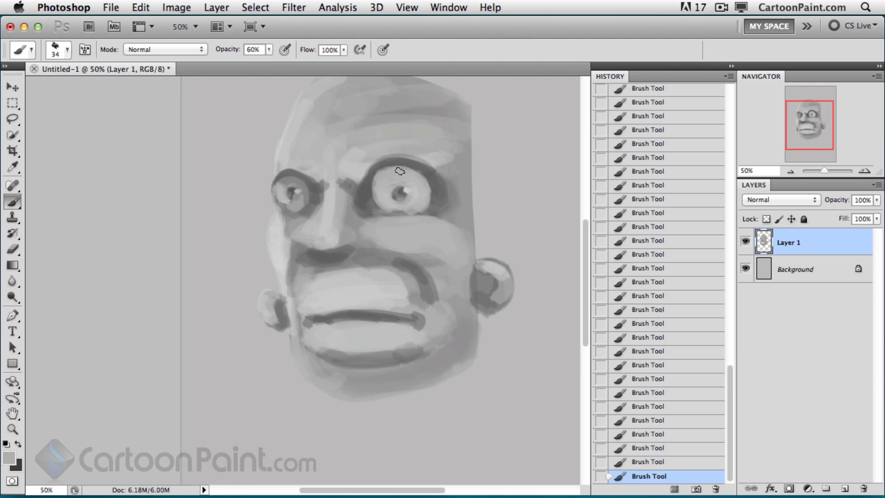
- Shade the larger eyeball around its pupil with forehead gray and paint a thin dark line along its lower lid
left_click(418, 107, "alt")
left_click_drag(378, 183, 397, 167)
mouse_move(384, 175)
left_mouse_down()
mouse_move(399, 165)
mouse_move(420, 177)
mouse_move(411, 215)
mouse_move(438, 222)
left_mouse_up()
- Paint a dark fold from the nostril down the narrow side of the upper lip, using sampled dark gray and a 23 px brush
left_click(365, 204, "alt")
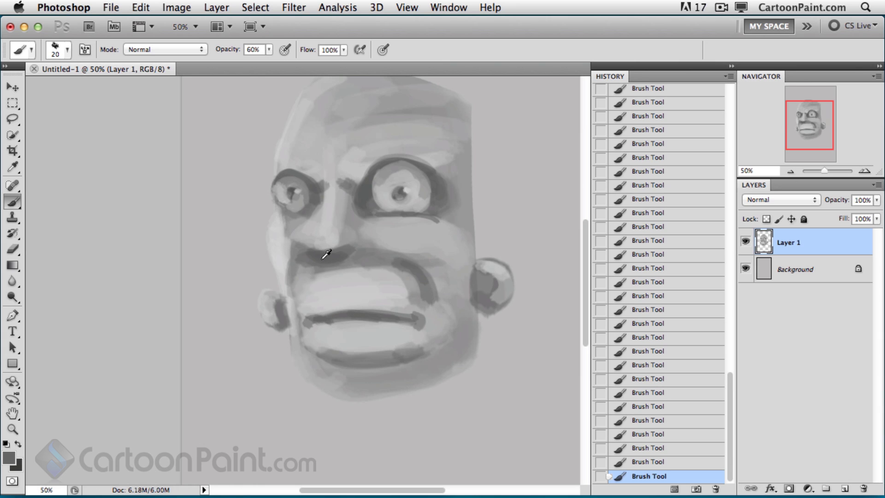
key("bracketright")
left_click_drag(306, 259, 294, 305)
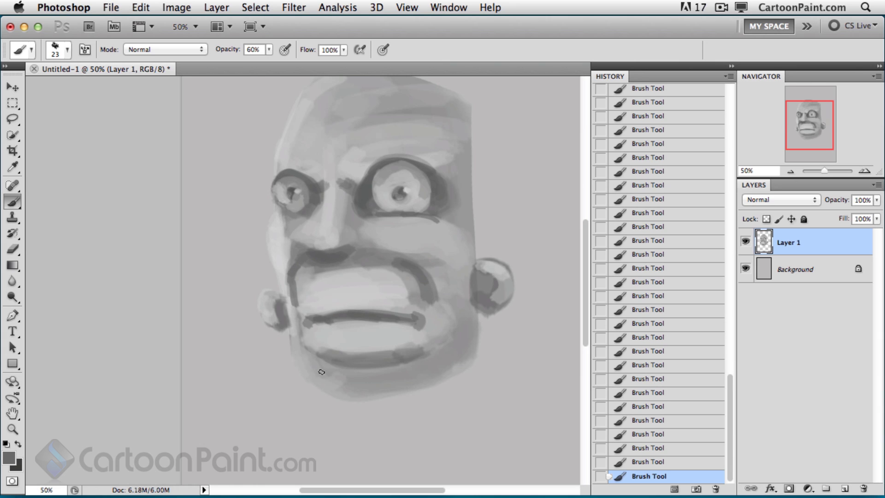
- Paint a light highlight on the cheek below the larger eye with sampled light gray and enlarge the brush to 57 px
left_click(401, 206, "alt")
left_click_drag(371, 239, 410, 243)
key("bracketright")
left_click(364, 280, "alt")
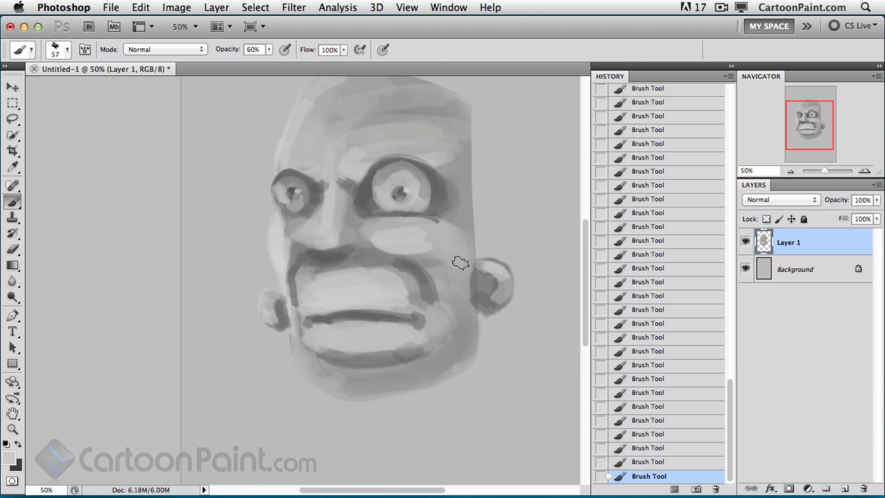
- Part the lips with a lighter strip between two dark mouth lines, using a 34 px brush and lowering its opacity to 30%
key("bracketleft")
key("bracketleft")
key("bracketleft")
left_click(365, 314, "alt")
mouse_move(353, 316)
left_mouse_down()
mouse_move(411, 330)
mouse_move(419, 325)
mouse_move(389, 317)
mouse_move(425, 320)
mouse_move(371, 318)
mouse_move(420, 315)
mouse_move(426, 325)
mouse_move(358, 317)
mouse_move(423, 315)
mouse_move(392, 320)
left_mouse_up()
left_click(386, 307, "alt")
key("3")
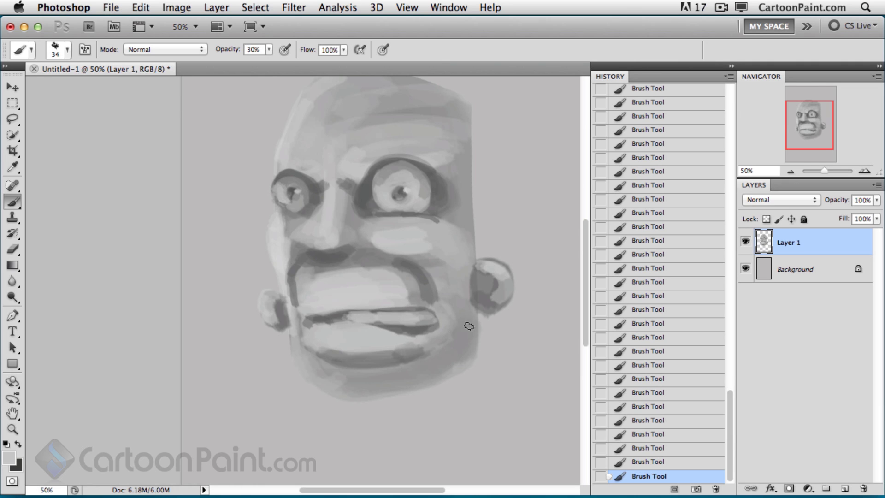
left_click(404, 329, "alt")
left_click(392, 320, "alt")
left_click(397, 327, "alt")
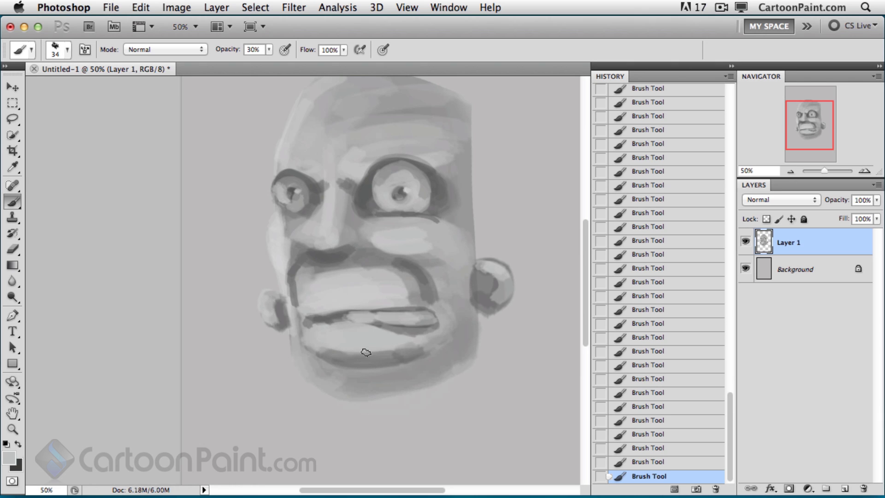
- Darken the rim around the larger eye, and lighten the skin beside and below it with a 60 px brush
left_click(380, 159, "alt")
left_click_drag(365, 166, 437, 171)
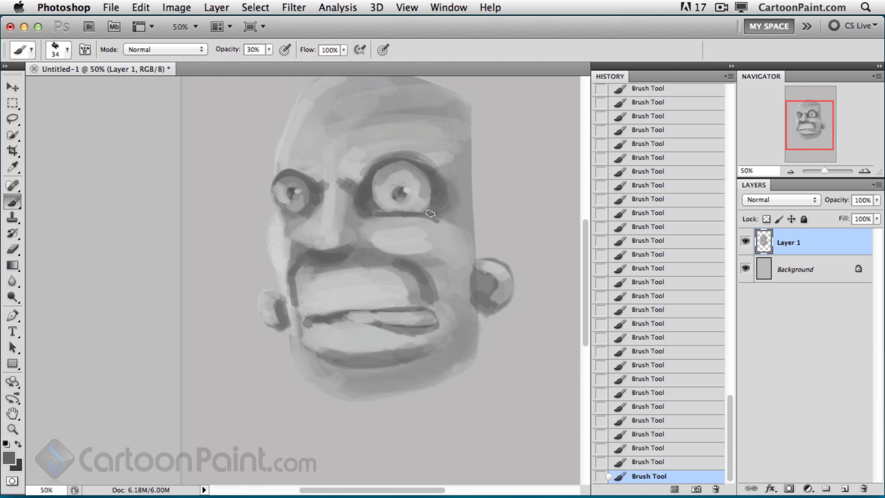
left_click(442, 171, "alt")
key("bracketright")
key("bracketright")
key("bracketright")
left_click(397, 228, "alt")
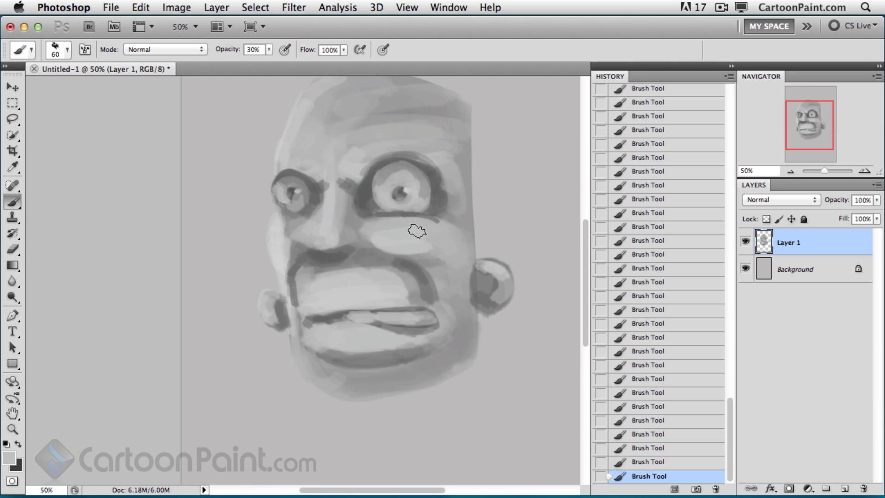
- Repaint the larger eye's pupil as a solid dark circle with a 42 px brush and gray sampled from it
left_click(403, 188, "alt")
key("bracketleft")
key("bracketleft")
mouse_move(398, 188)
left_mouse_down()
mouse_move(403, 196)
mouse_move(399, 187)
left_mouse_up()
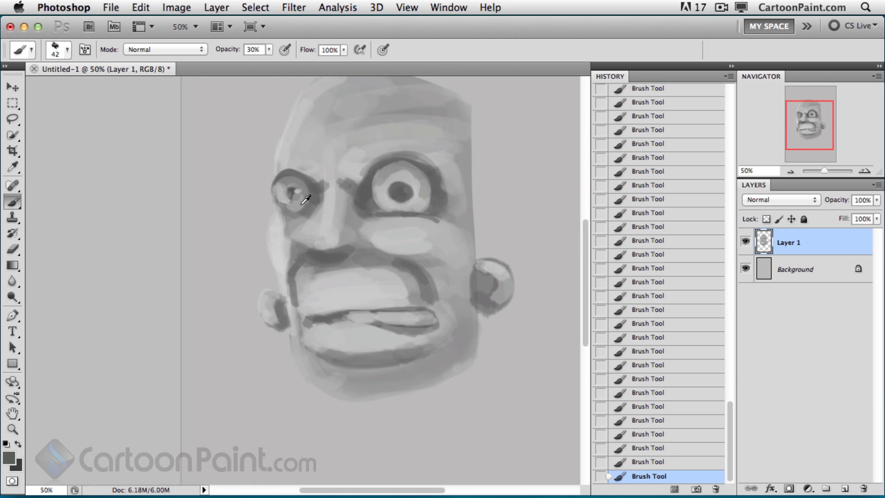
- Add a small light reflection inside the larger eye's pupil and set the brush size to 34 px
key("bracketleft")
key("bracketleft")
key("bracketleft")
left_click_drag(411, 185, 416, 113)
left_click(405, 189)
key("bracketright")
key("bracketright")
key("bracketright")
left_click_drag(402, 185, 407, 189)
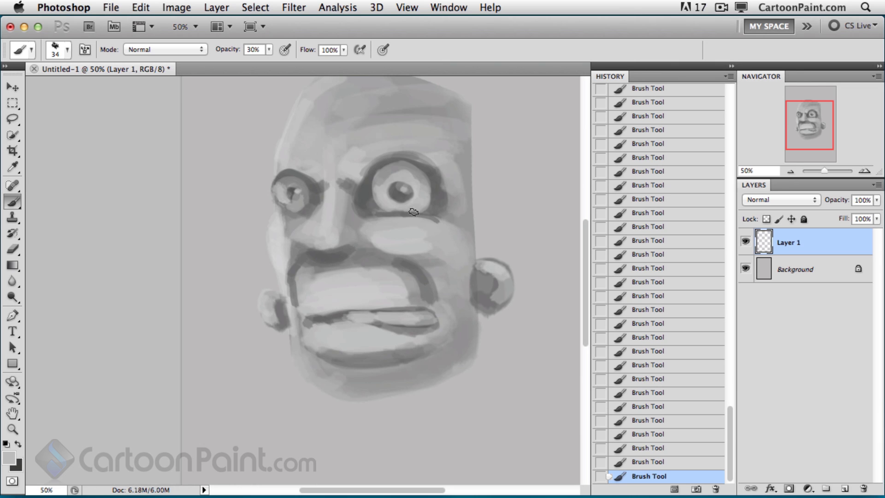
- Save the current painting as a full-document history snapshot named Face 3
left_click_drag(369, 257, 374, 296)
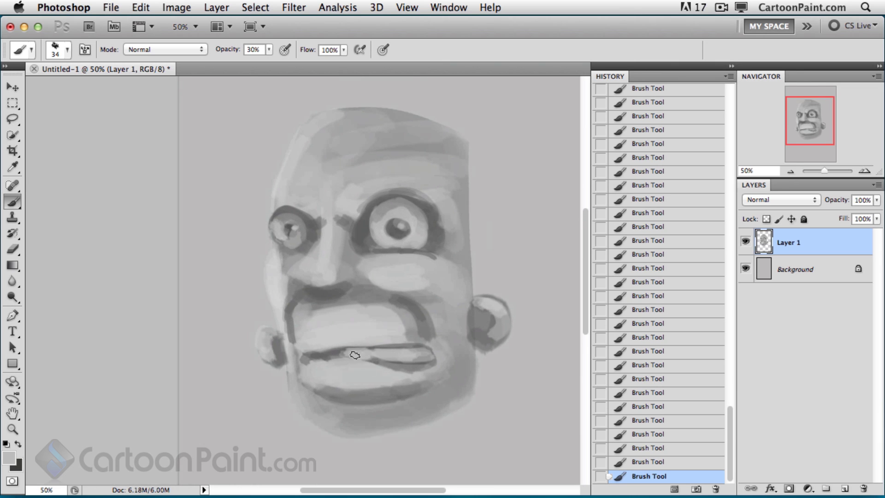
left_click(336, 352, "alt")
left_click_drag(458, 272, 451, 270)
left_click_drag(729, 405, 728, 88)
left_click(729, 76)
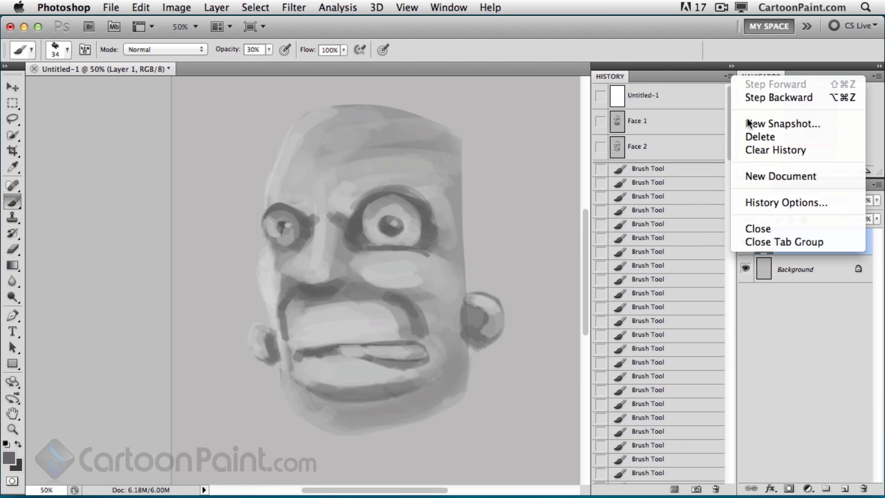
left_click(748, 124)
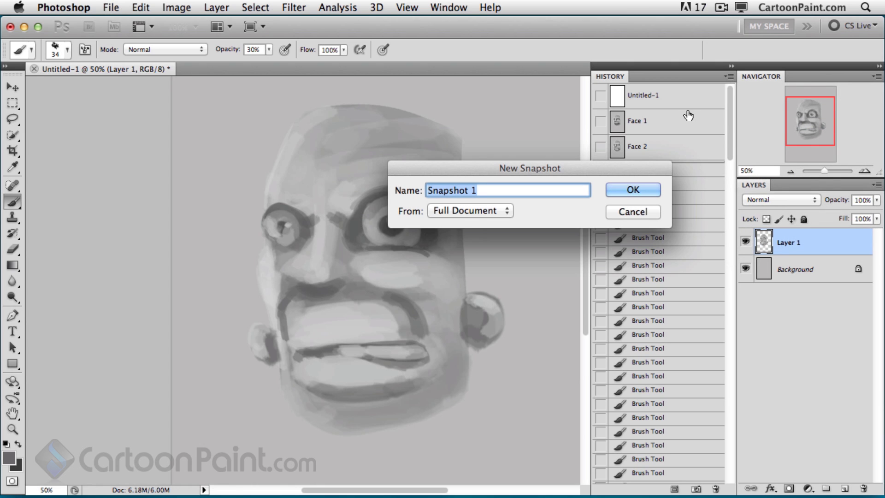
type("Face")
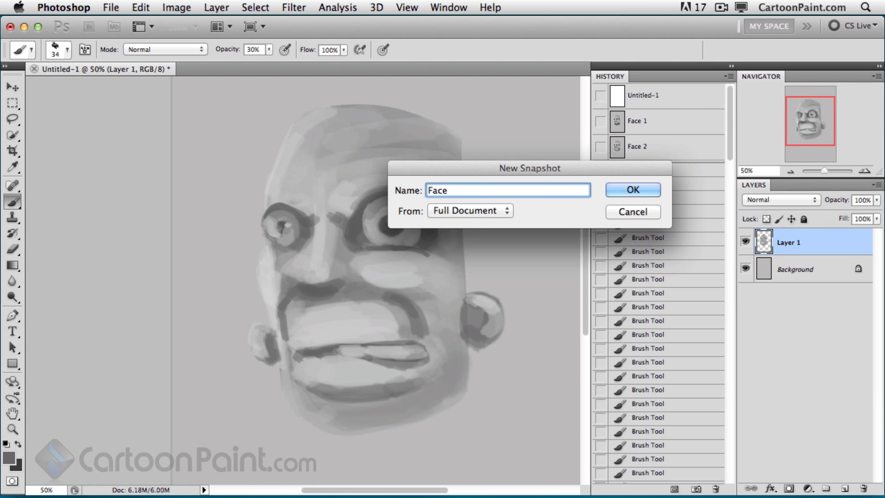
type(" 3")
left_click(635, 190)
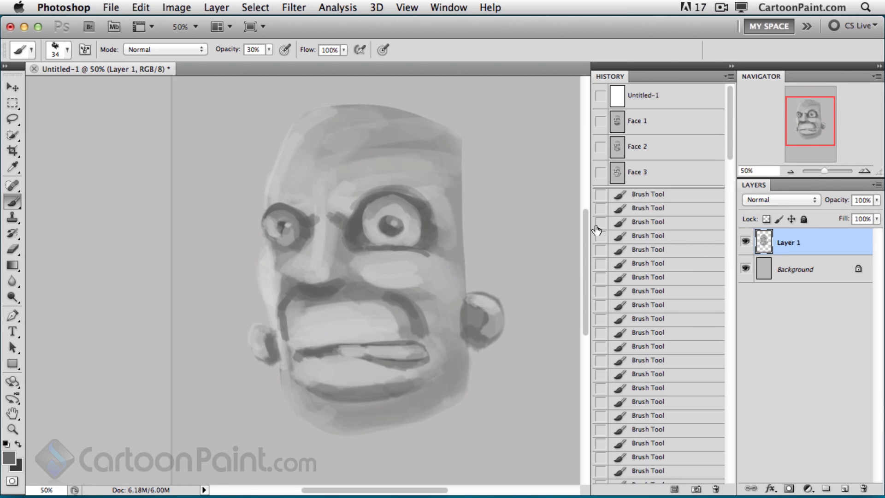
- Compare the three saved faces by switching repeatedly between the Face 1, Face 2 and Face 3 snapshots
left_click(650, 123)
left_click(647, 147)
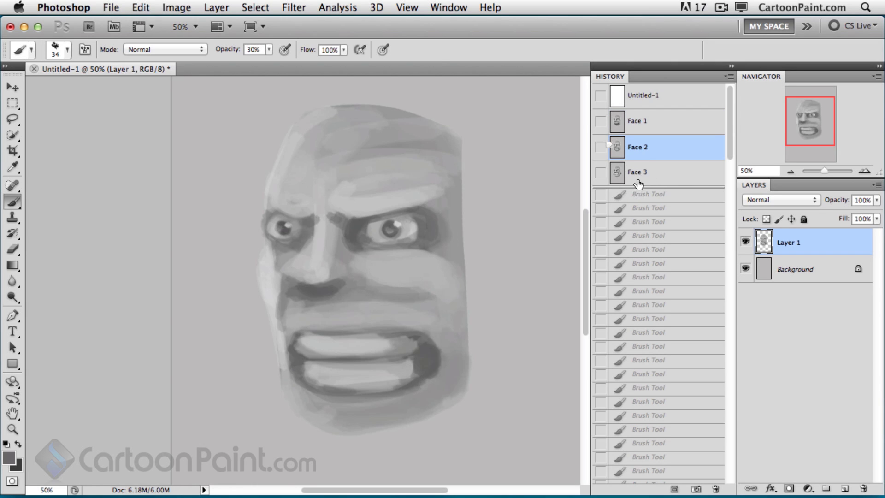
left_click(638, 174)
left_click(647, 150)
left_click(651, 132)
left_click(650, 150)
left_click(648, 174)
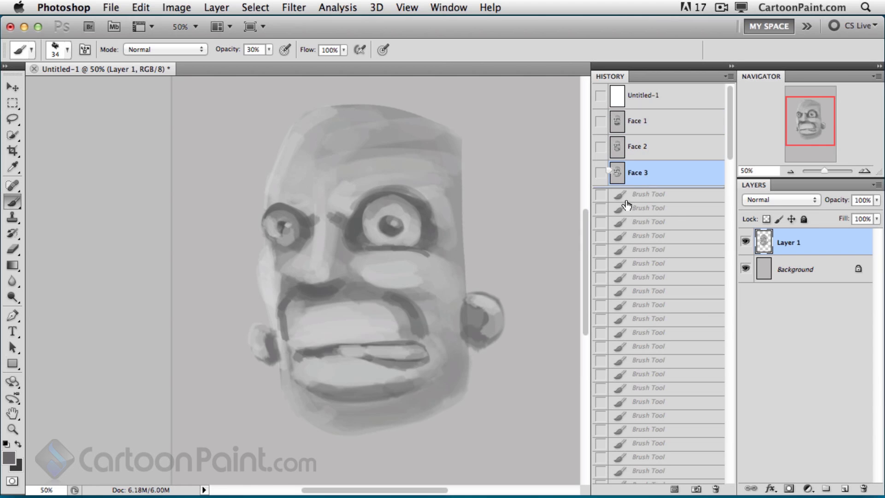
left_click(650, 146)
left_click(650, 132)
left_click(646, 147)
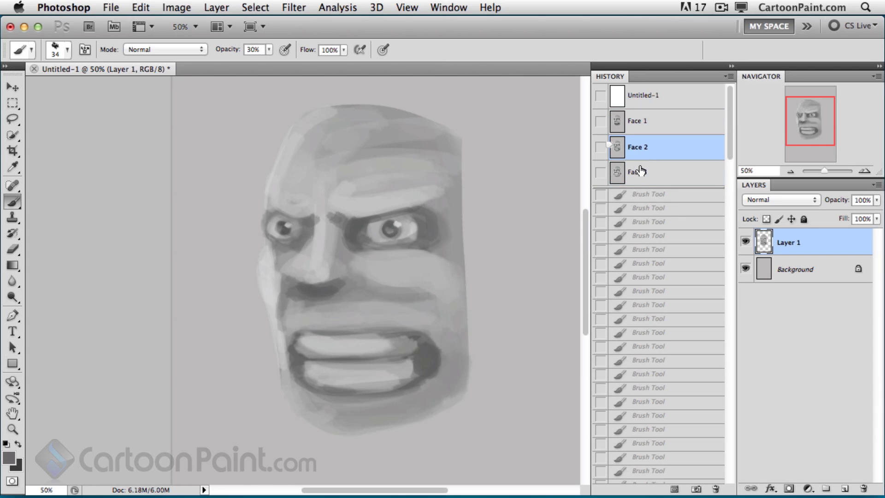
left_click(630, 173)
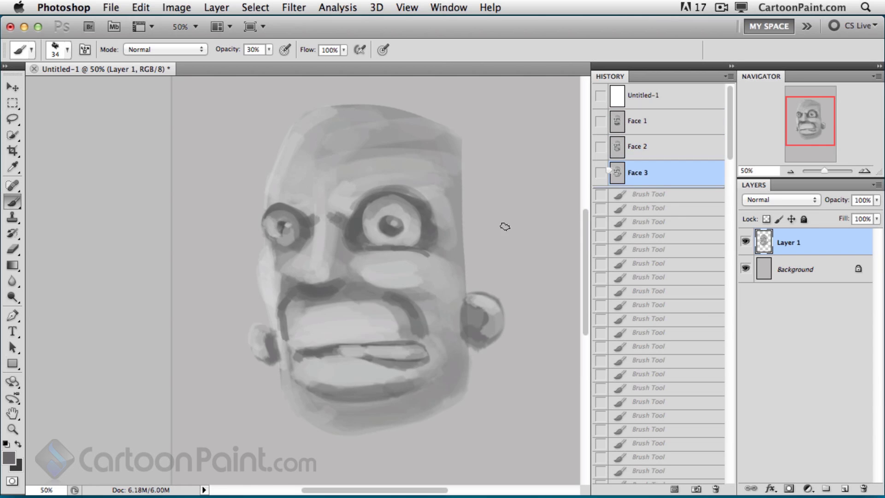
left_click(653, 147)
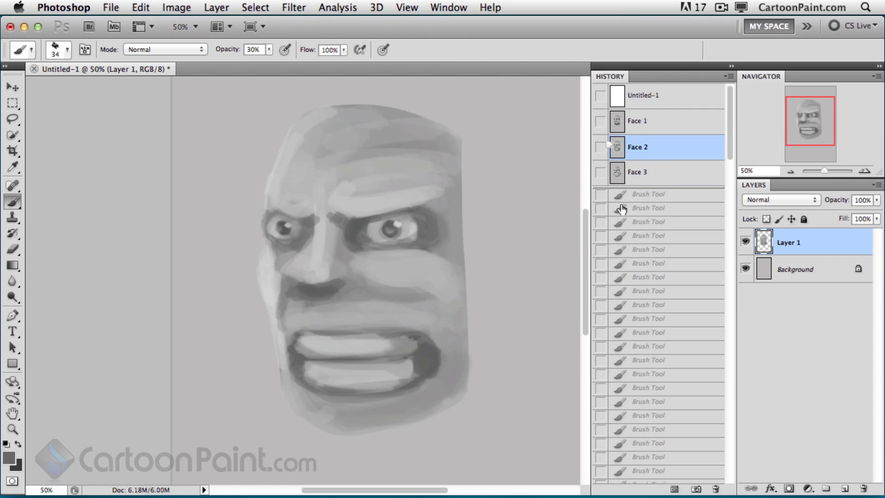
left_click(647, 123)
left_click(648, 147)
left_click(657, 175)
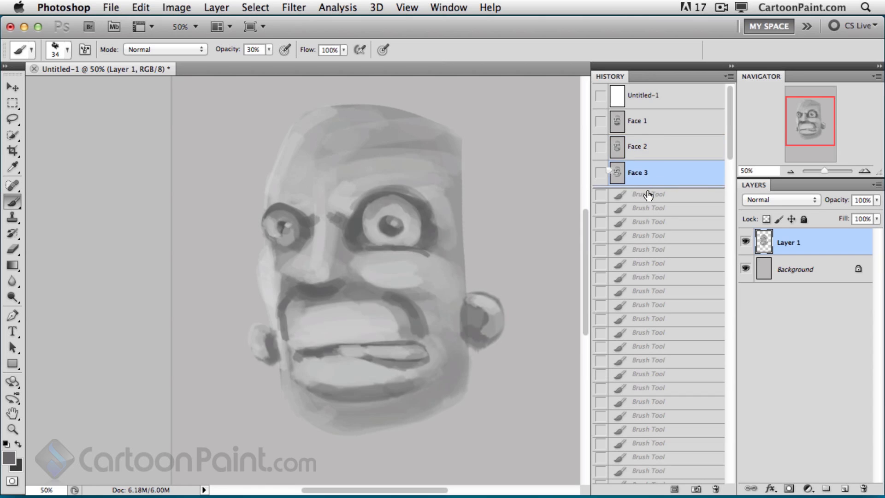
- Delete the Face 3 snapshot from the history
right_click(666, 172)
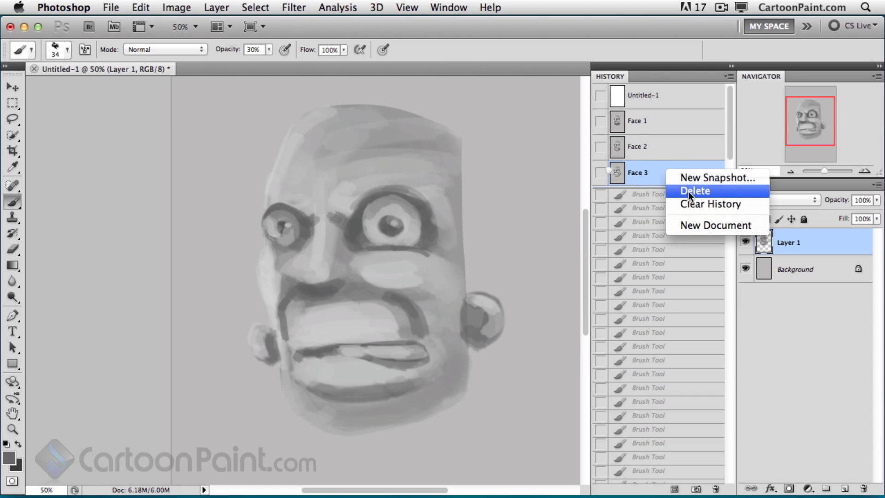
left_click(690, 191)
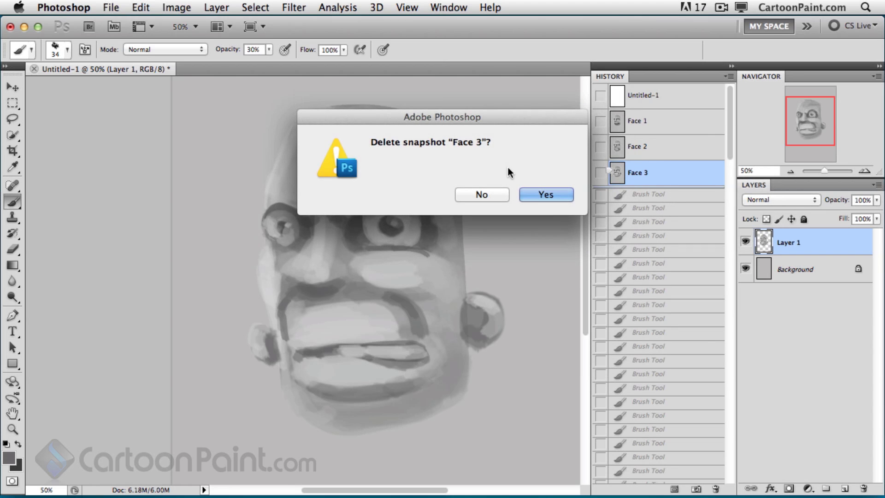
left_click(541, 194)
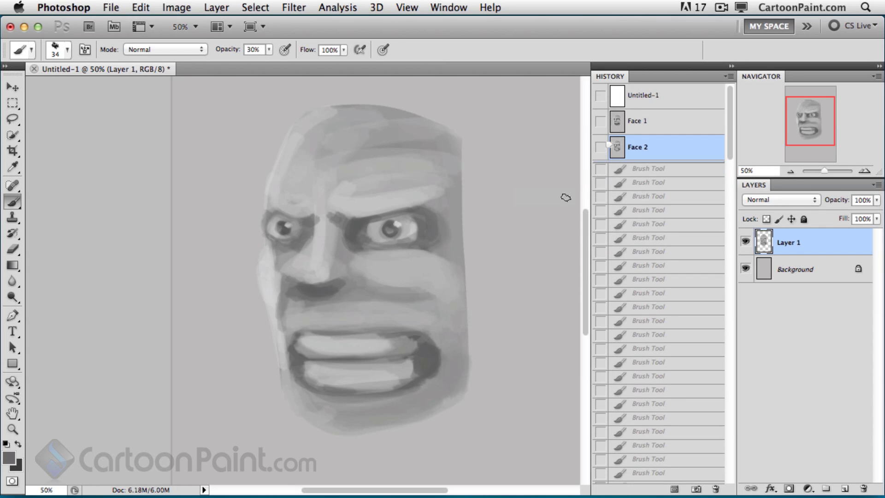